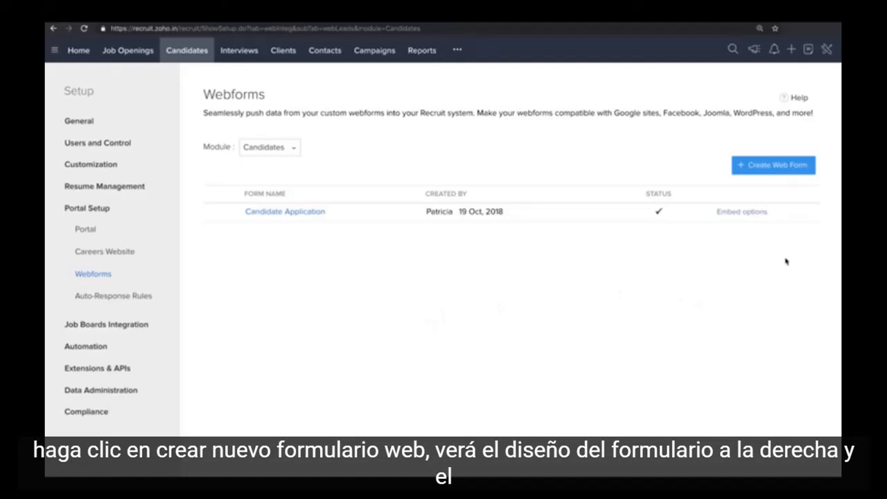
# Create a new Candidates web form and add the Secondary Email and Mobile fields to its Basic Info section.
pyautogui.click(786, 166)
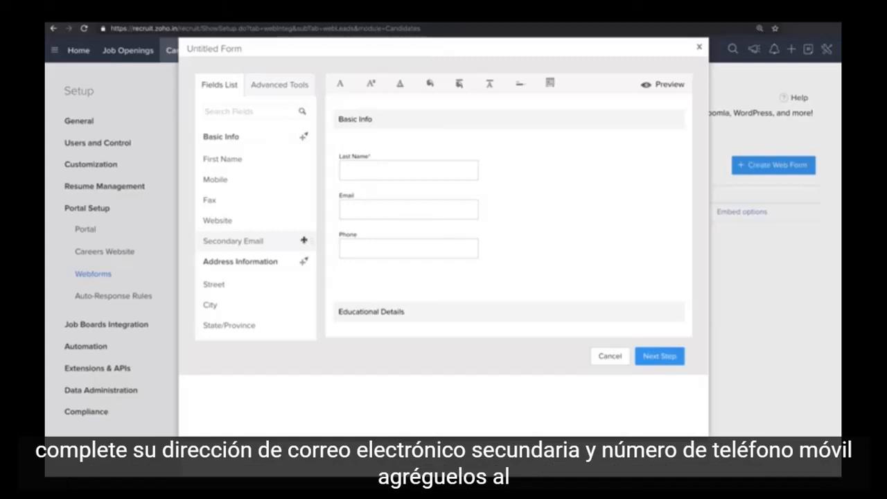
pyautogui.moveTo(304, 240); pyautogui.dragTo(356, 257)
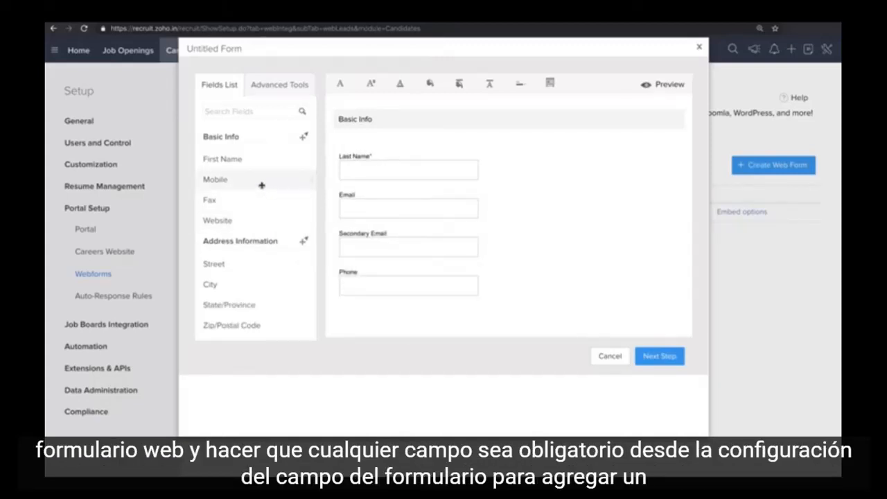
pyautogui.moveTo(261, 185); pyautogui.dragTo(343, 189)
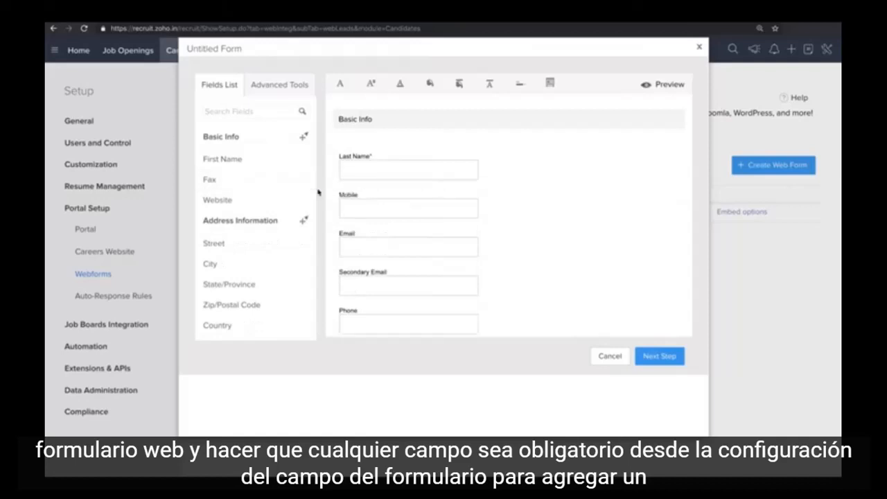
# Mark the Mobile field as a required field in its field properties.
pyautogui.moveTo(368, 192)
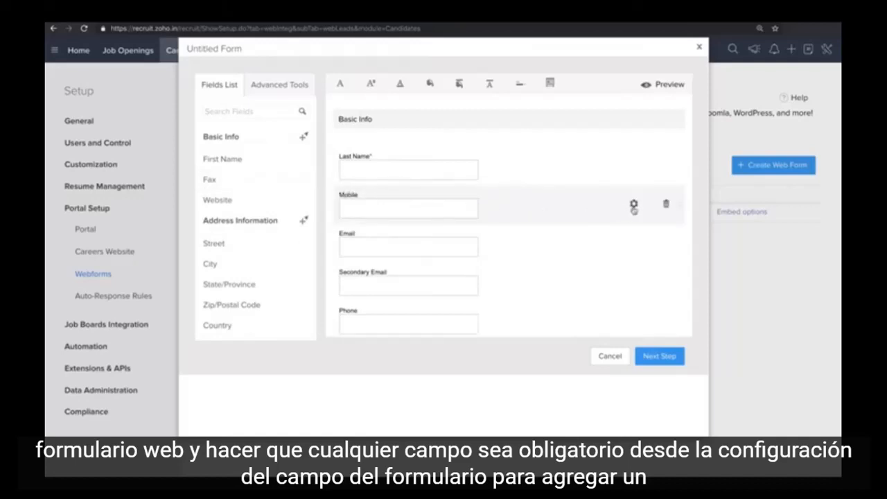
pyautogui.click(633, 205)
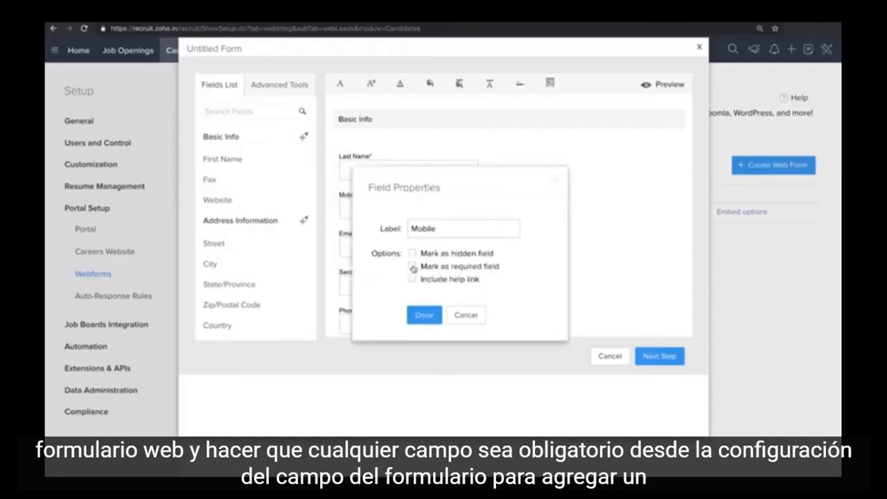
pyautogui.click(413, 268)
pyautogui.click(424, 305)
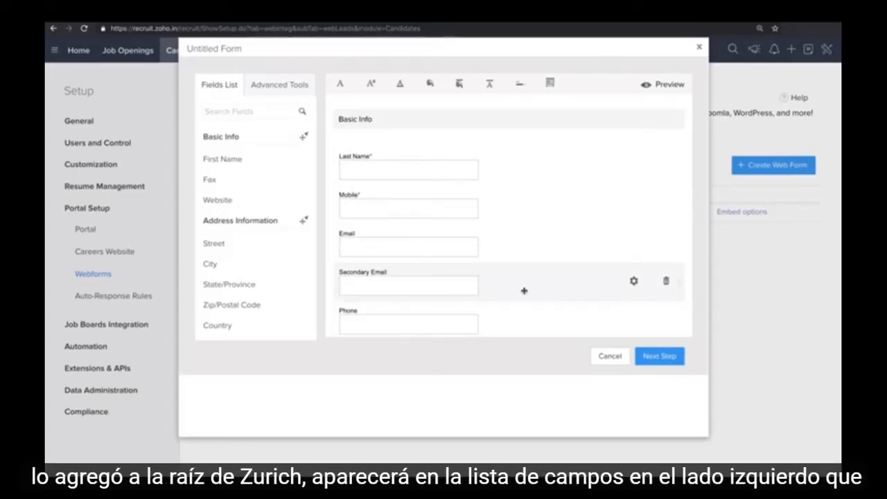
# Add a Captcha to the web form from the advanced tools.
pyautogui.click(291, 90)
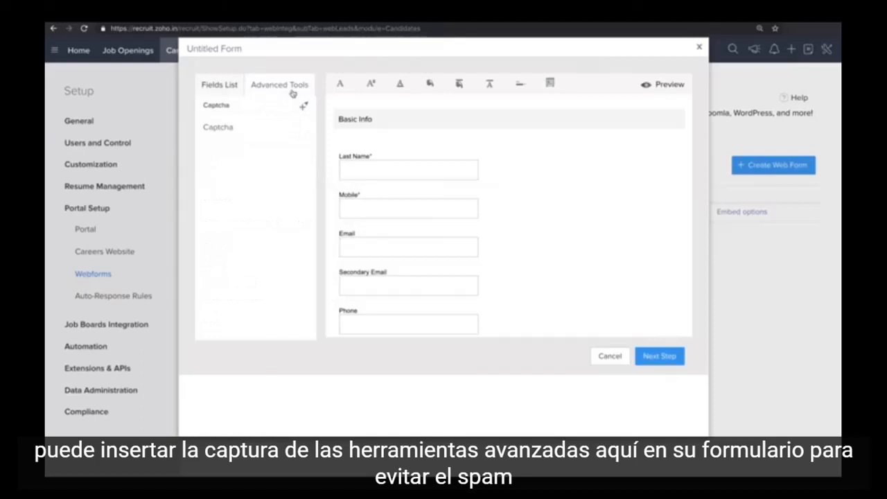
pyautogui.click(237, 129)
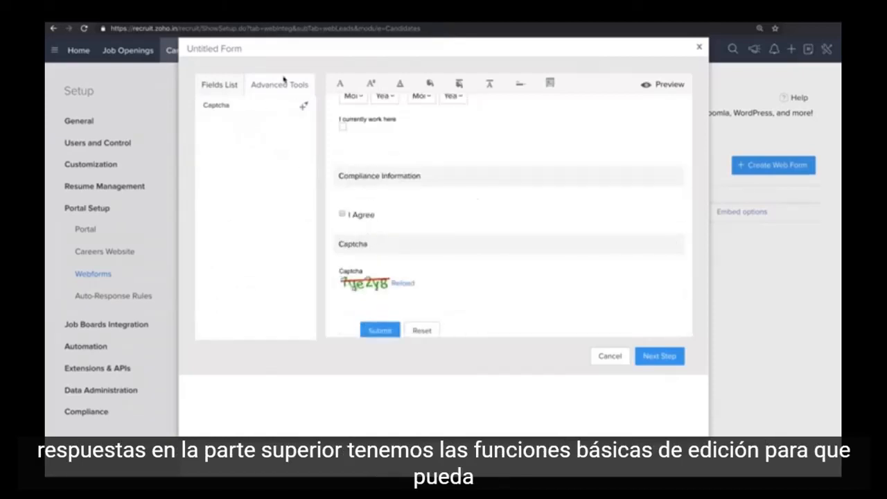
# Change the form's font family to Georgia and make the text size slightly larger.
pyautogui.click(339, 83)
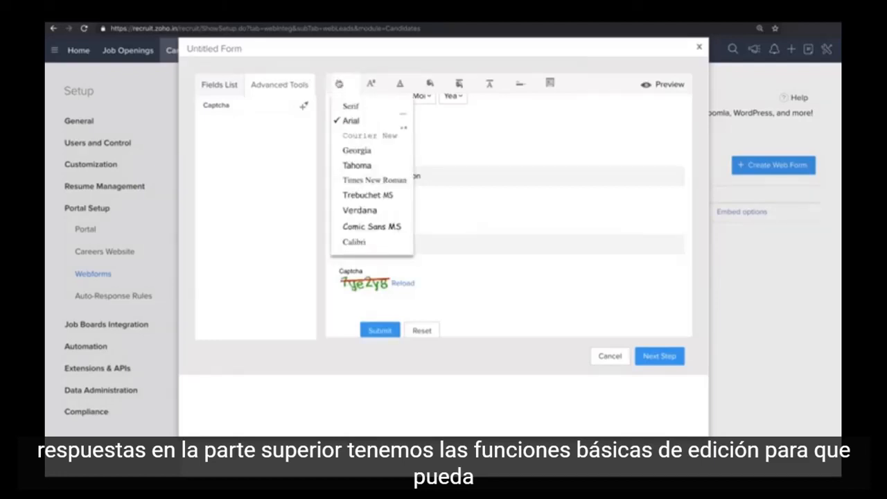
pyautogui.click(348, 167)
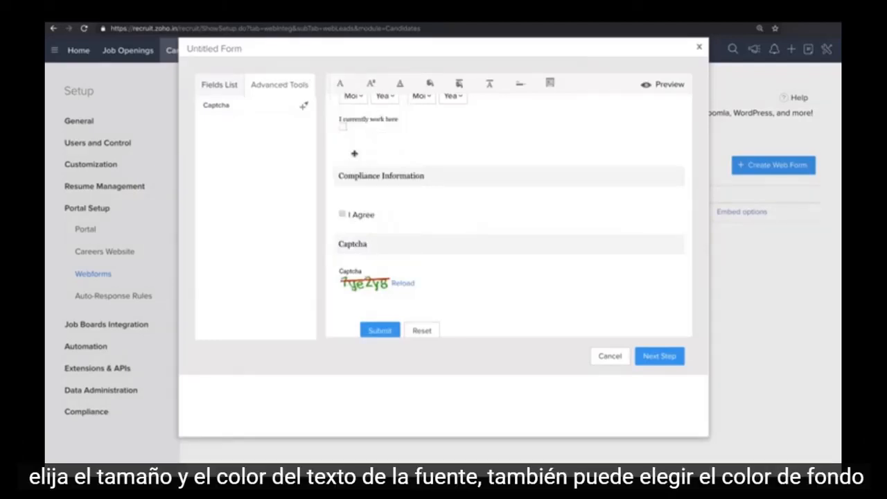
pyautogui.scroll(15, 354, 153)
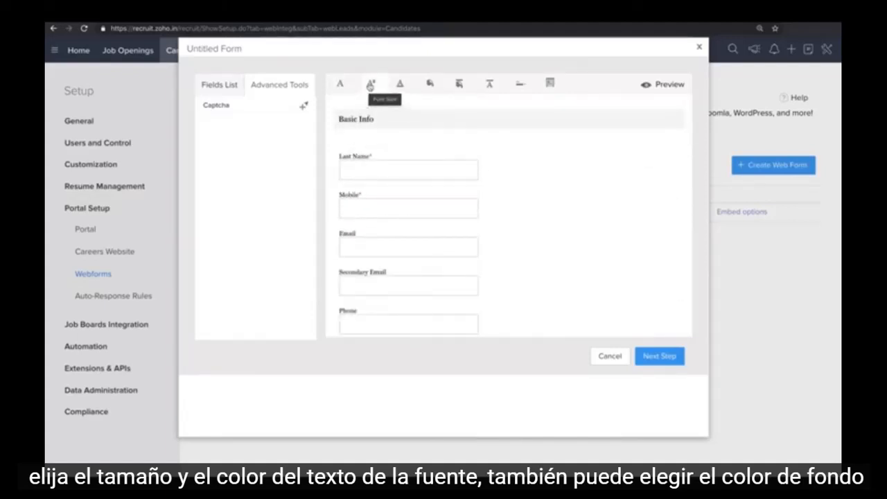
pyautogui.click(371, 85)
pyautogui.click(375, 130)
# Give the web form a light pink background color.
pyautogui.click(430, 84)
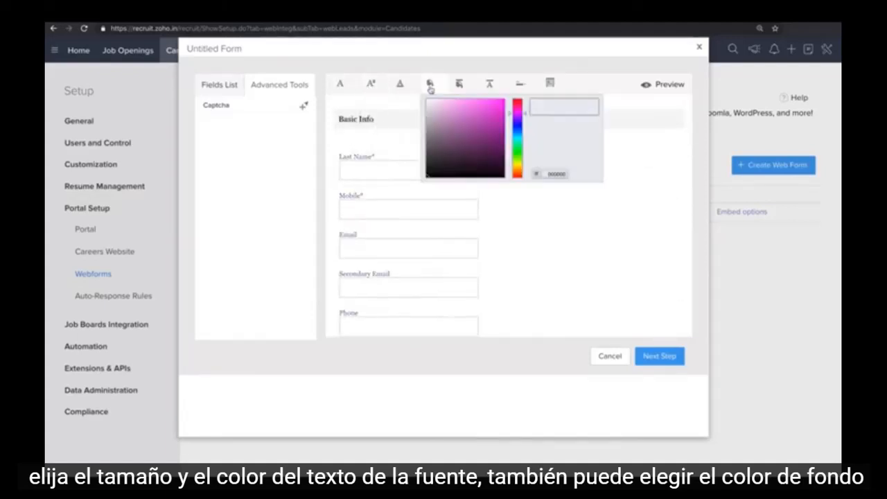
pyautogui.click(434, 104)
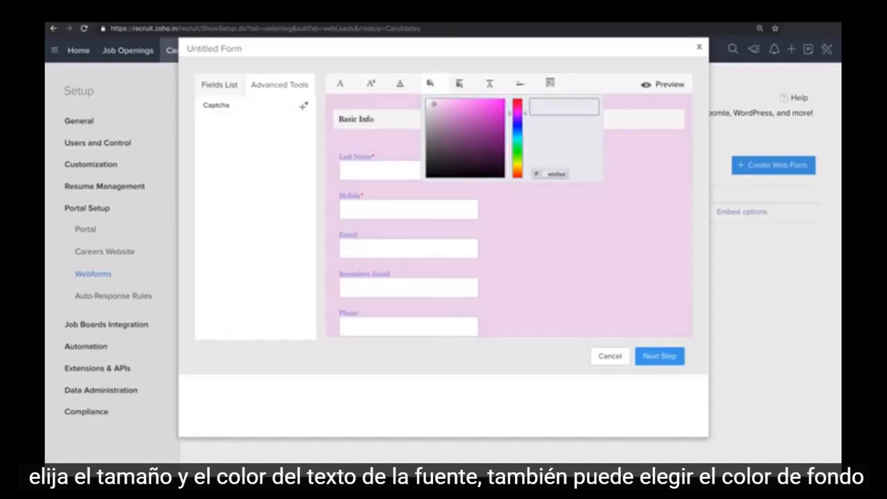
pyautogui.click(458, 84)
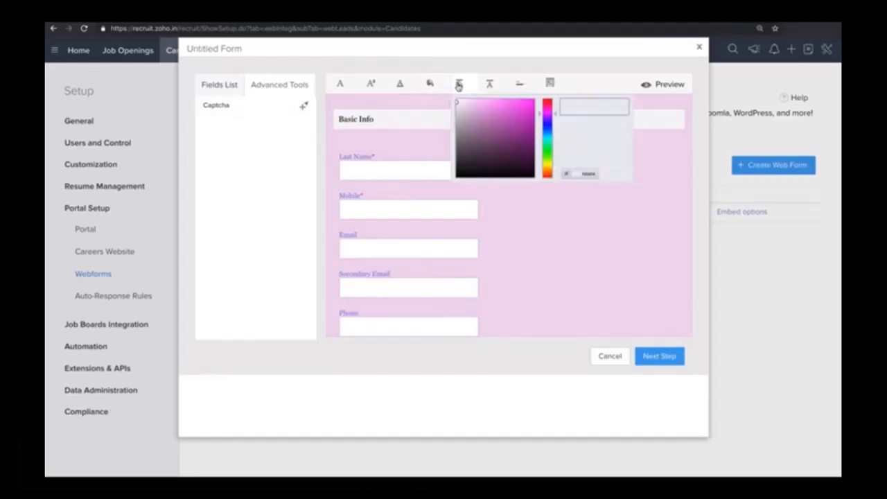
pyautogui.click(513, 86)
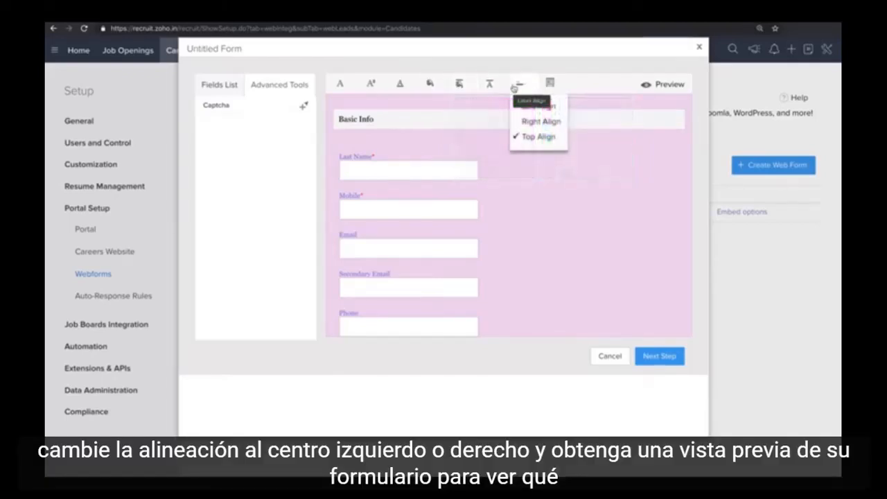
pyautogui.click(606, 97)
# Preview the styled web form to check its fields and layout, and return to the form editor.
pyautogui.click(659, 89)
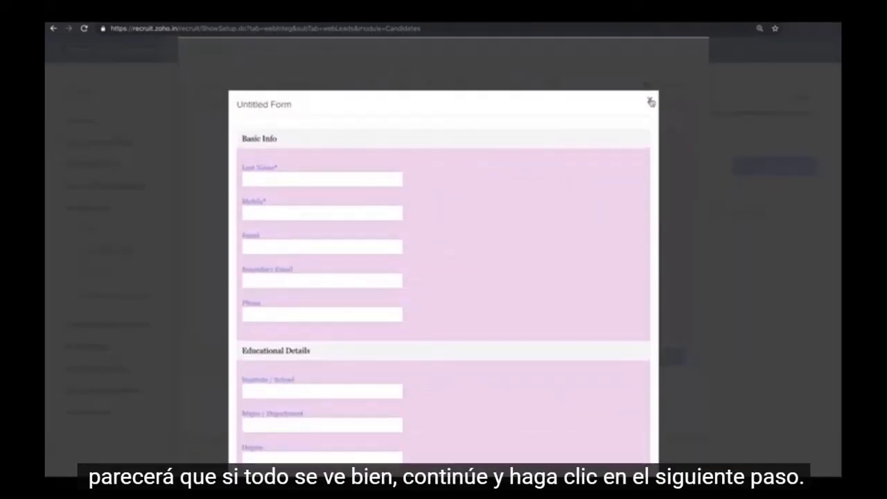
pyautogui.scroll(-2, 651, 103)
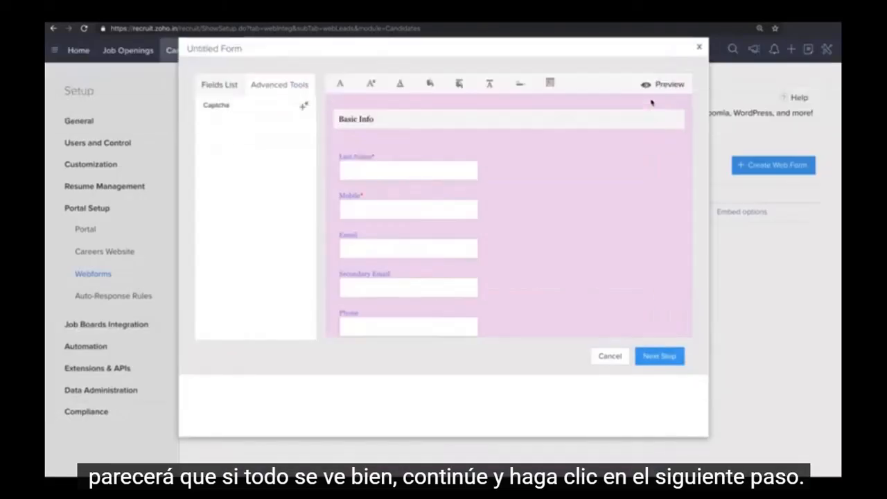
# Proceed to the form details and name the form "Marketing Analyst Webform".
pyautogui.click(663, 356)
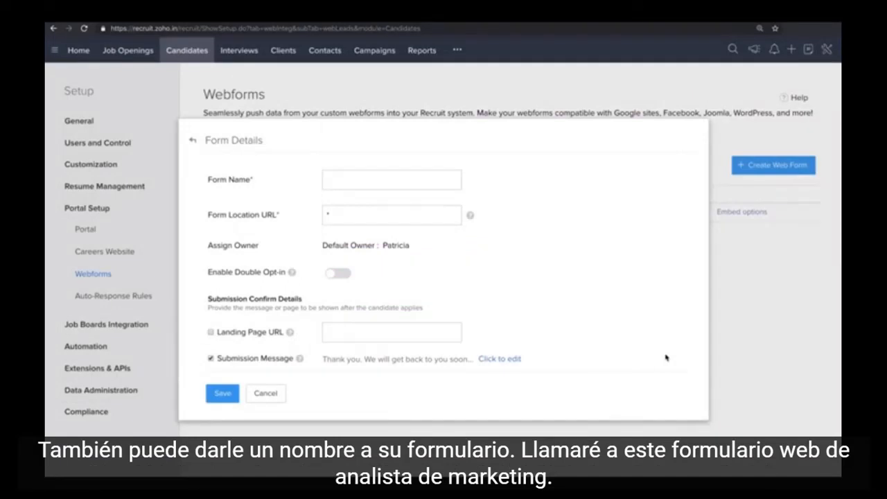
pyautogui.click(348, 180)
pyautogui.write('Marketing Analyst Webform')
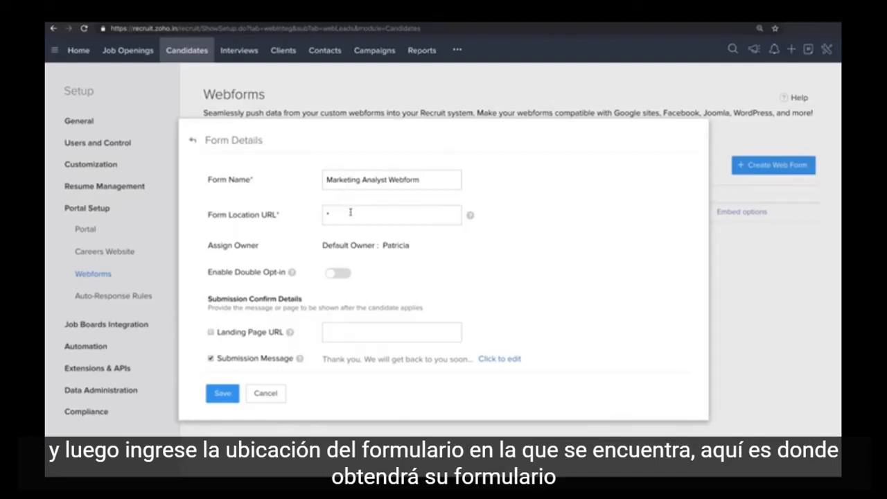
# Enable double opt-in for the web form.
pyautogui.scroll(-1, 350, 212)
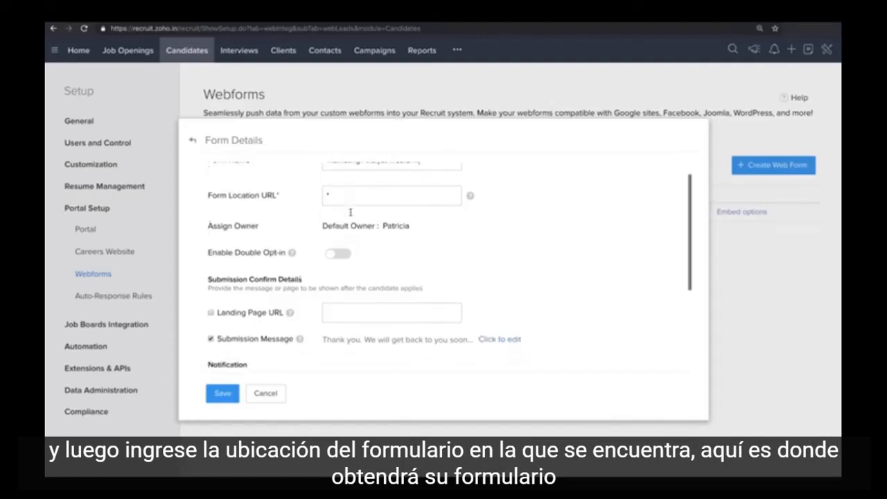
pyautogui.scroll(-1, 350, 212)
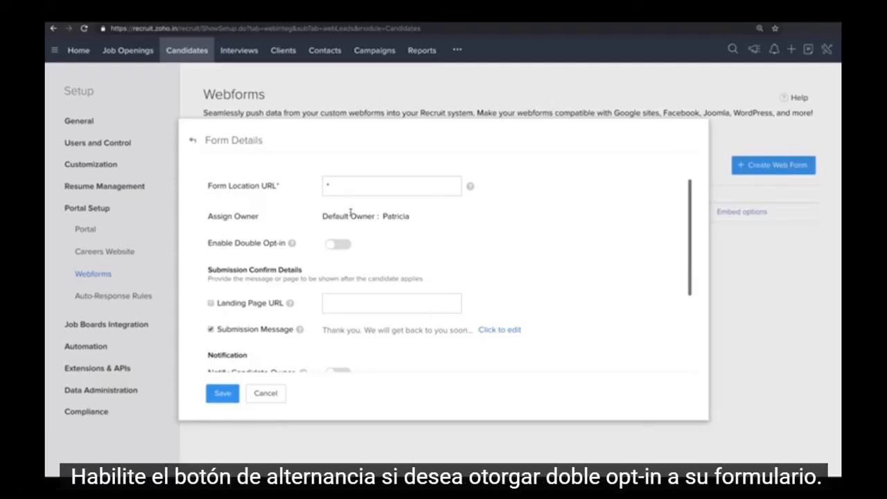
pyautogui.click(332, 248)
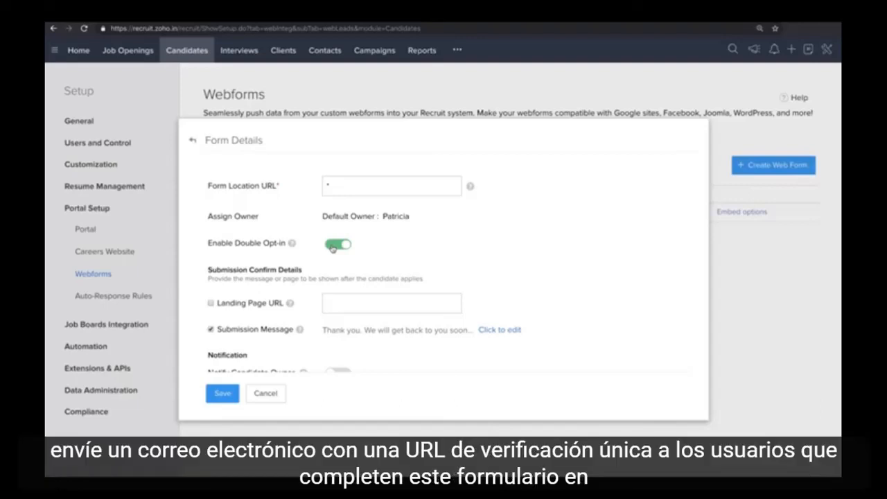
# Enable the Notify Candidate Owner notification, keeping the System Generated alert as its email template.
pyautogui.scroll(-2, 332, 248)
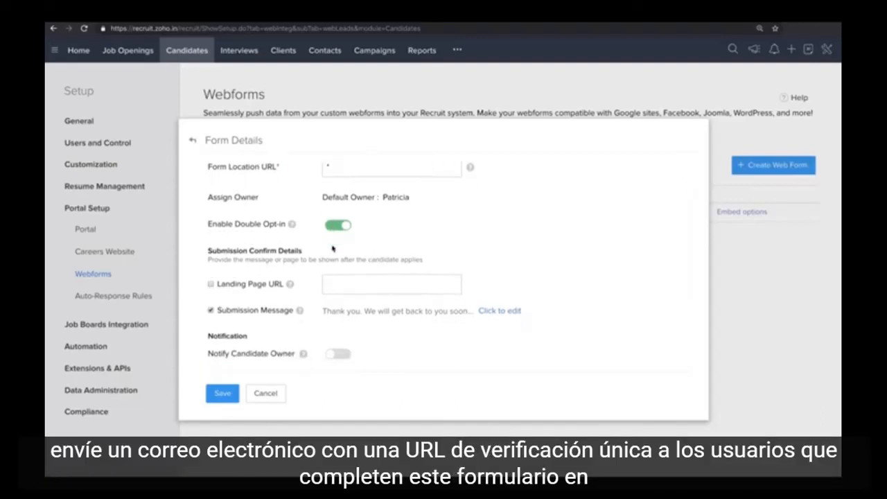
pyautogui.scroll(-1, 333, 248)
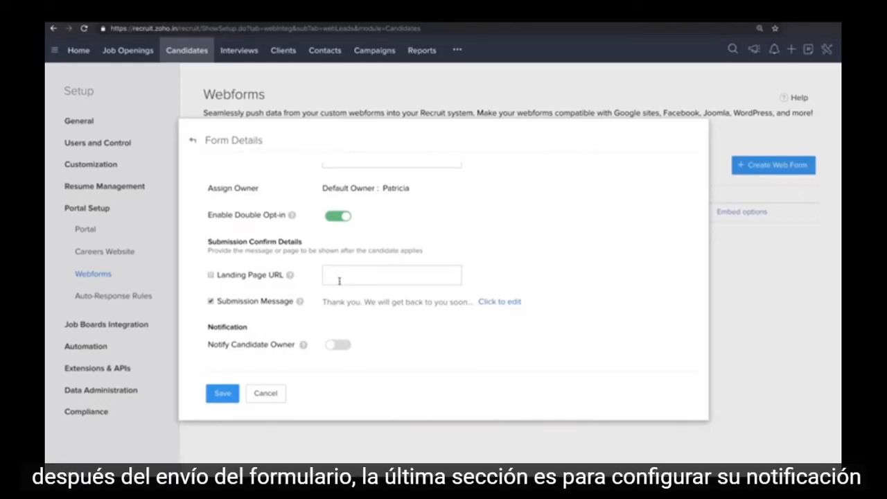
pyautogui.scroll(-2, 339, 281)
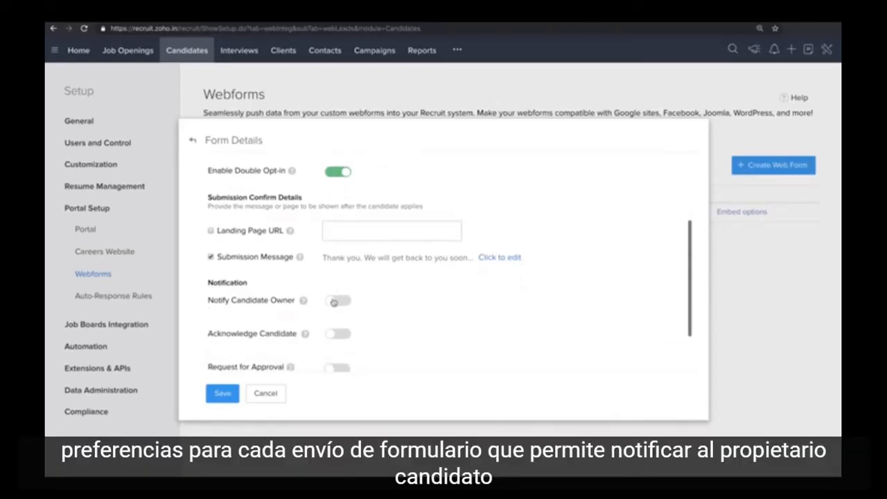
pyautogui.click(333, 302)
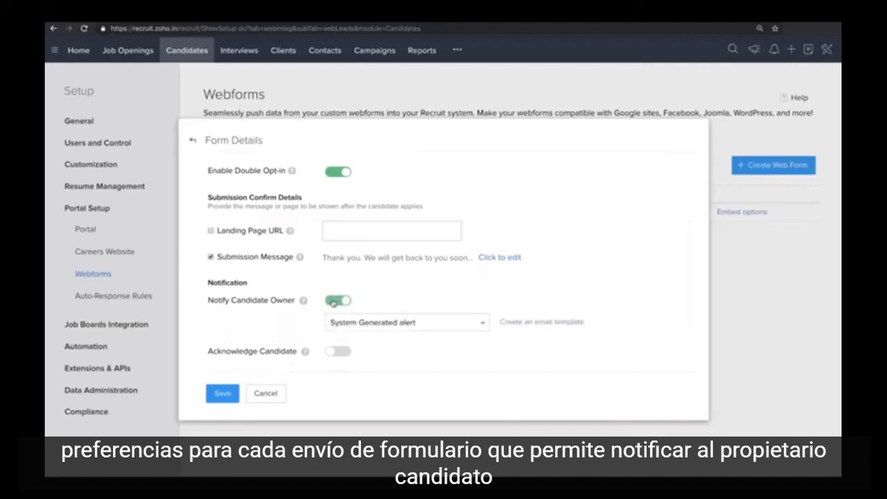
pyautogui.click(479, 324)
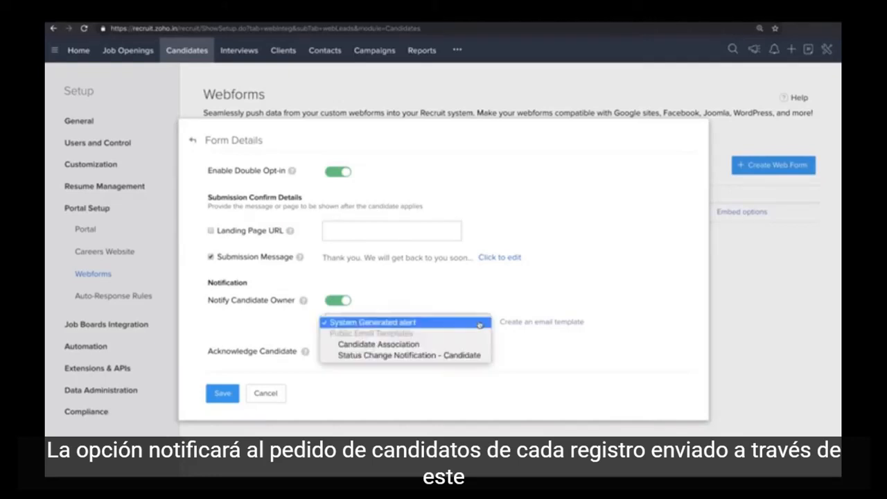
pyautogui.click(506, 337)
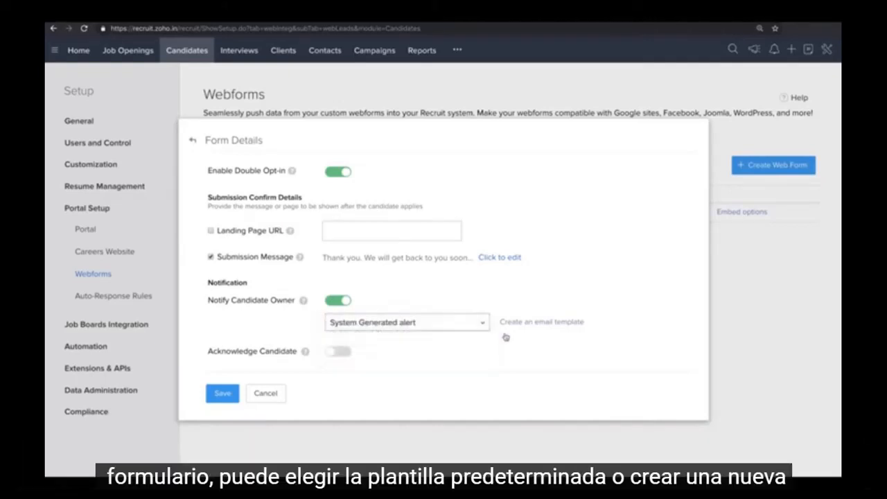
# Turn on the Acknowledge Candidate notification to view its response options, and switch it off again.
pyautogui.scroll(-2, 506, 337)
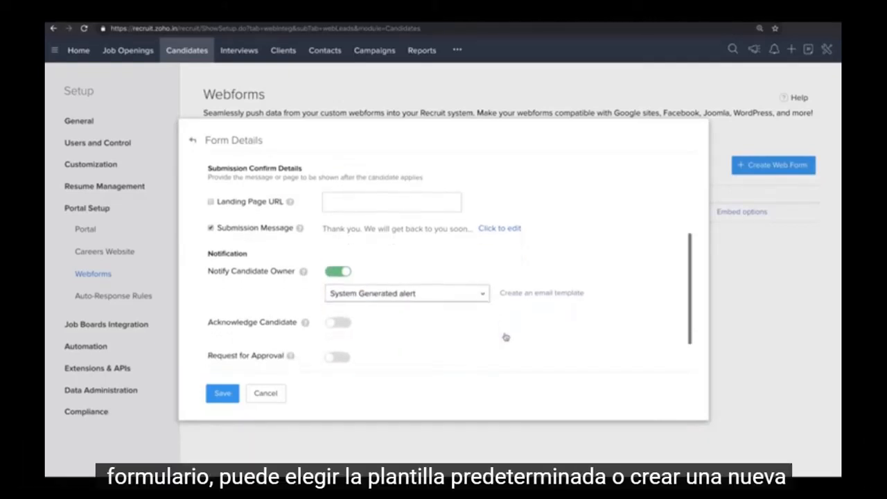
pyautogui.scroll(-3, 505, 337)
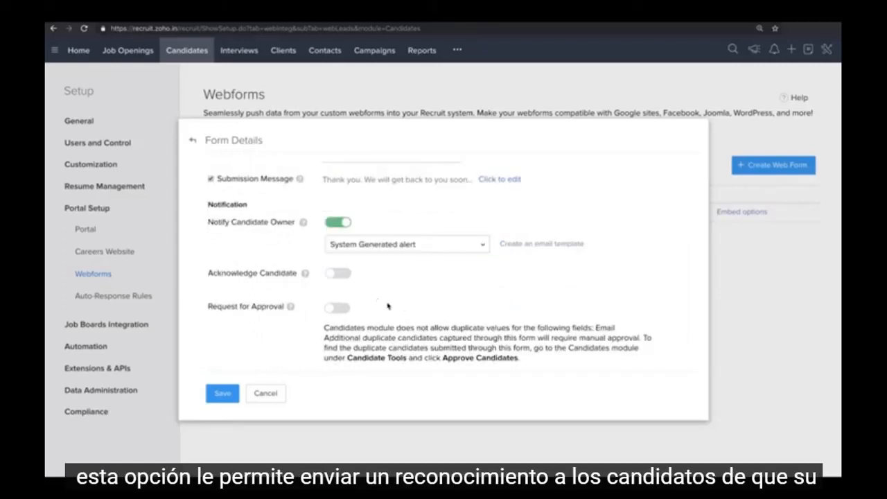
pyautogui.click(330, 275)
pyautogui.scroll(-1, 330, 275)
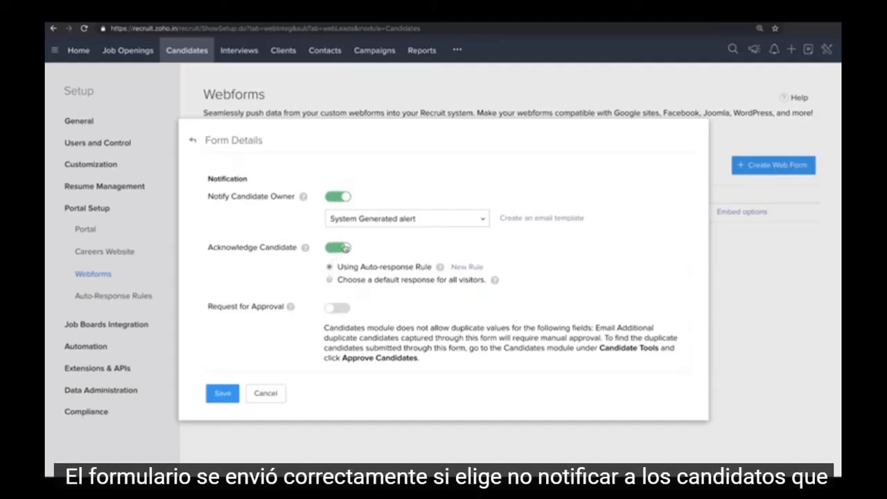
pyautogui.click(345, 248)
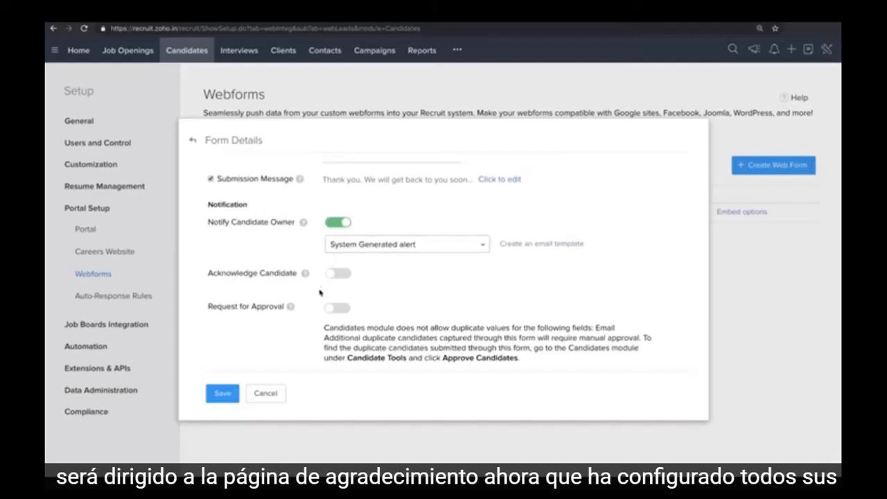
# Save the web form, select its full embed code, and finish the embed options.
pyautogui.click(222, 394)
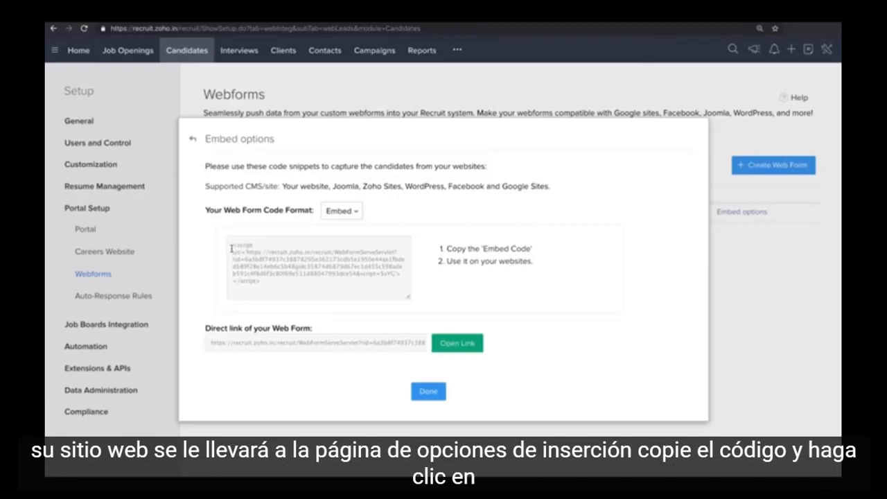
pyautogui.moveTo(232, 247); pyautogui.dragTo(277, 305)
pyautogui.click(282, 315)
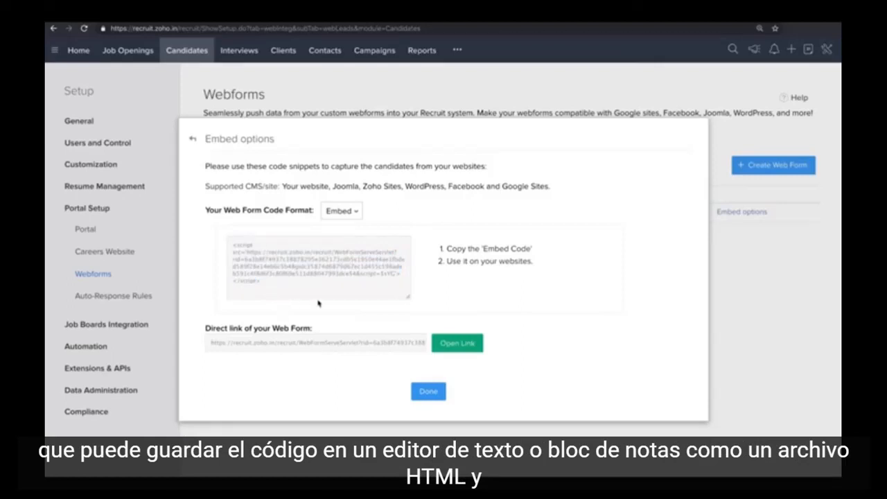
pyautogui.click(310, 278)
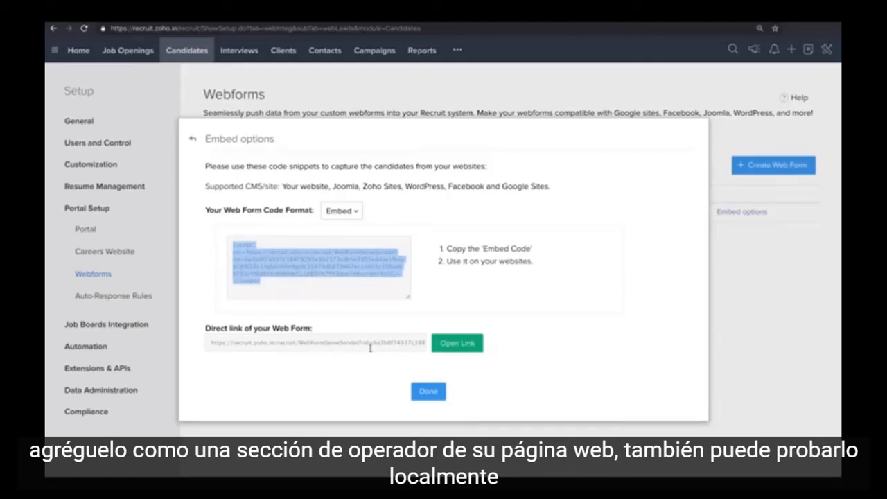
pyautogui.click(414, 323)
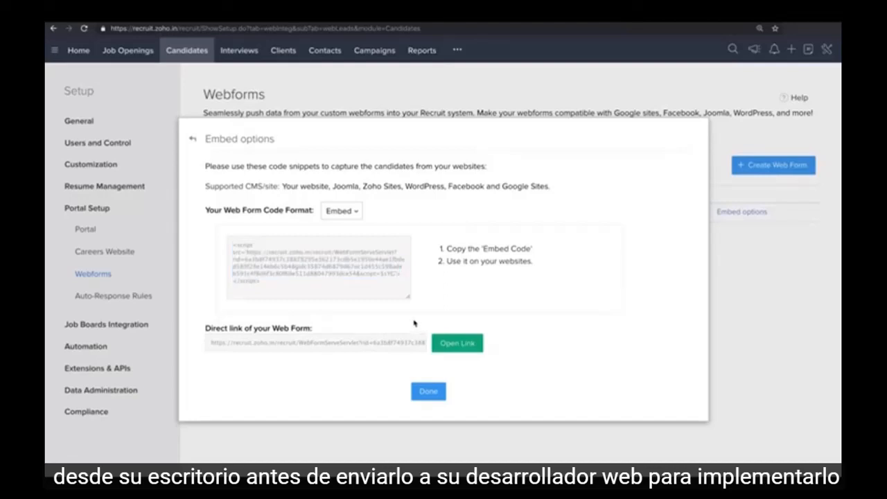
pyautogui.click(428, 391)
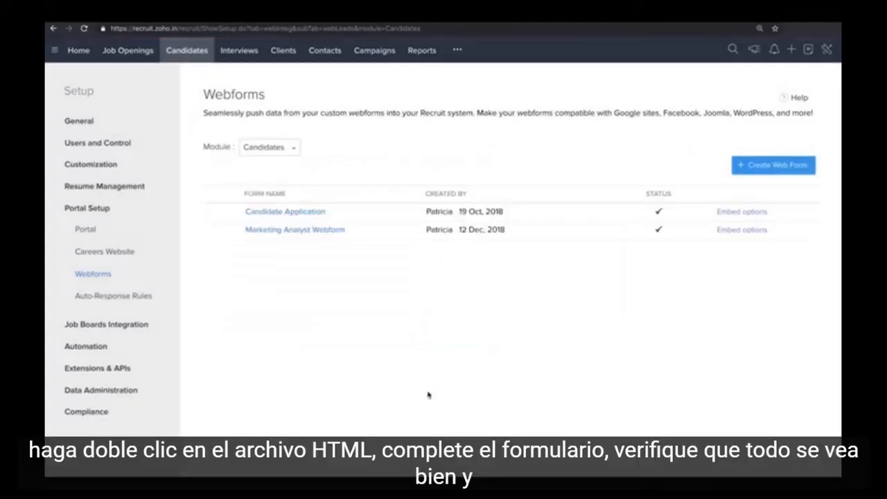